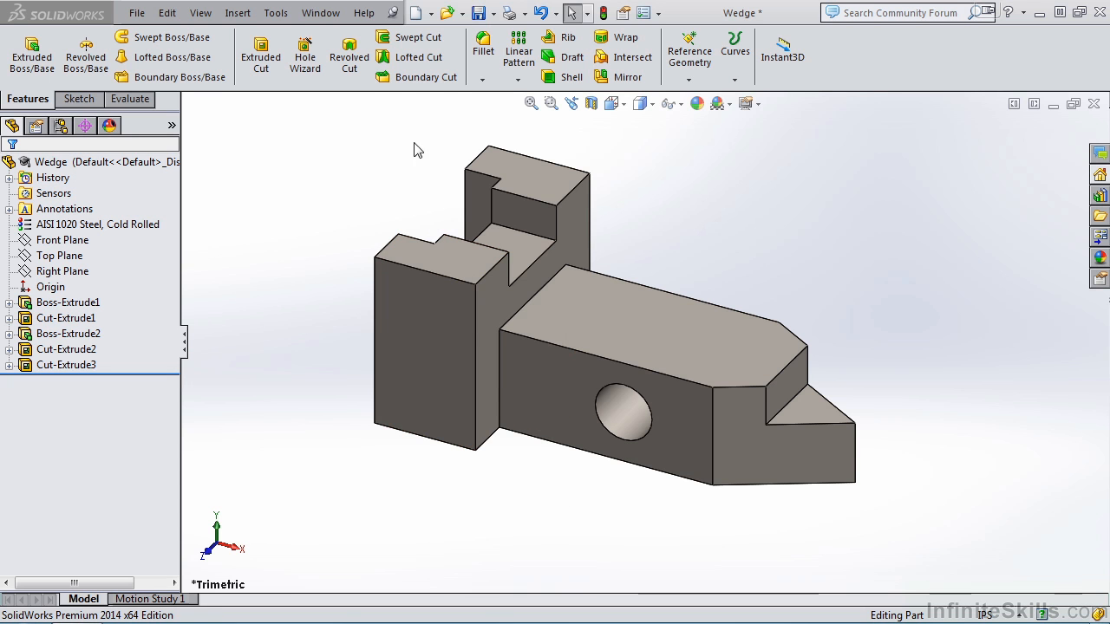
- Create a drawing from the Wedge part on a B (ANSI) Landscape sheet and set its units to IPS
left_click(431, 13)
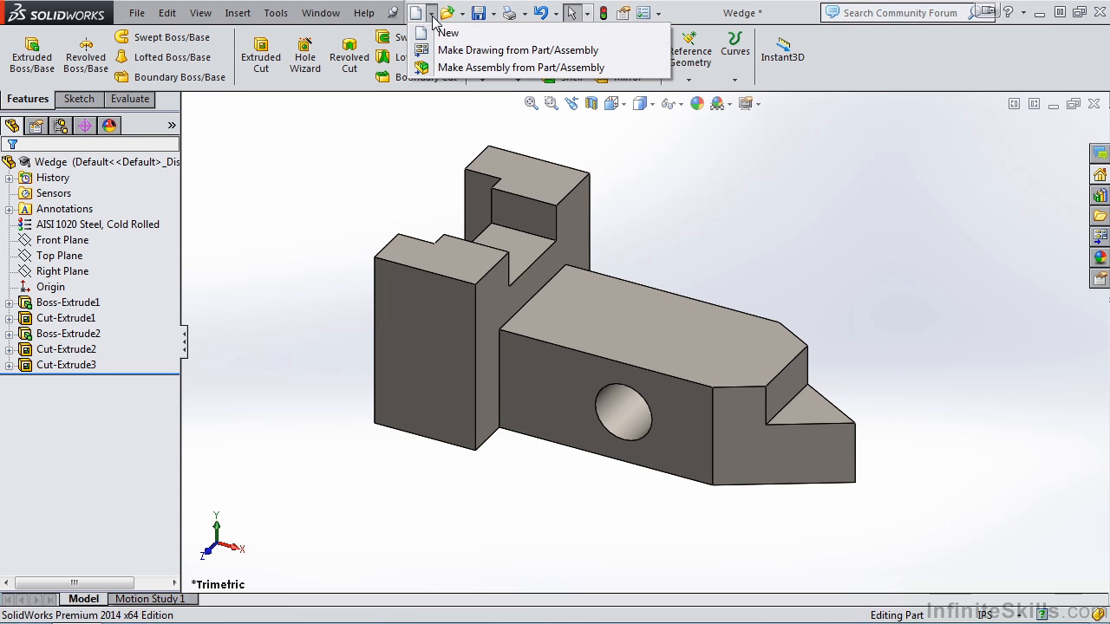
left_click(491, 50)
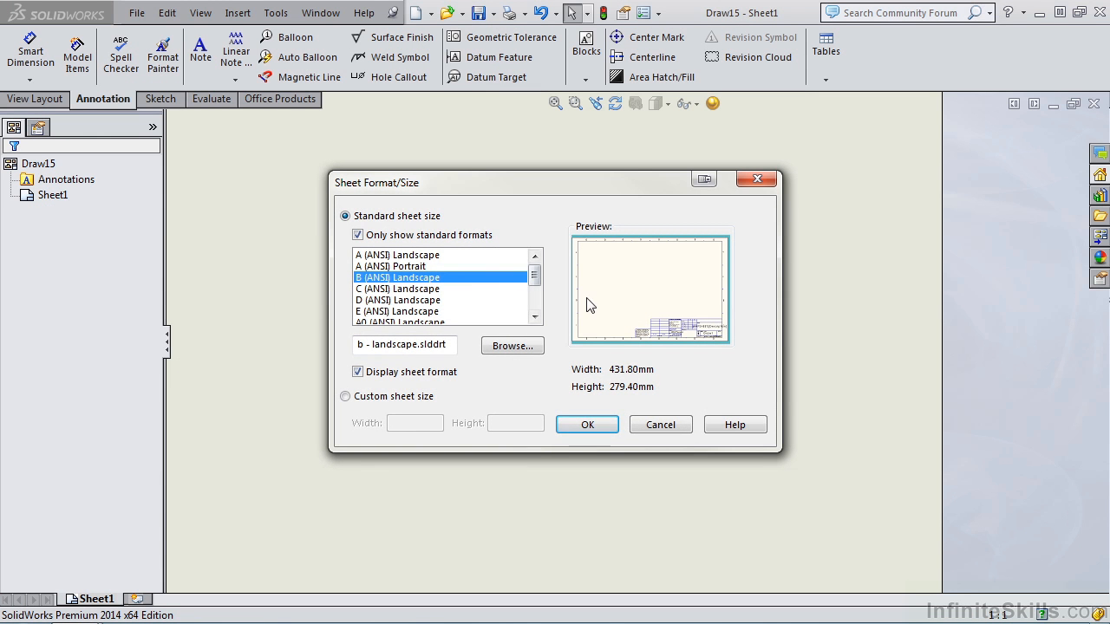
left_click(592, 427)
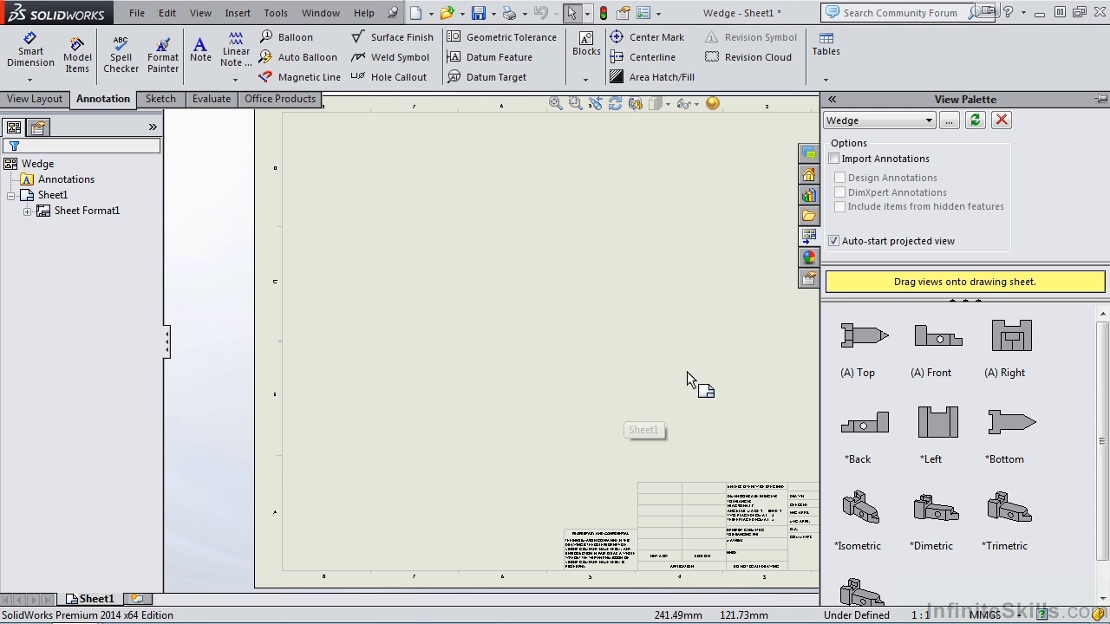
left_click(989, 615)
left_click(980, 569)
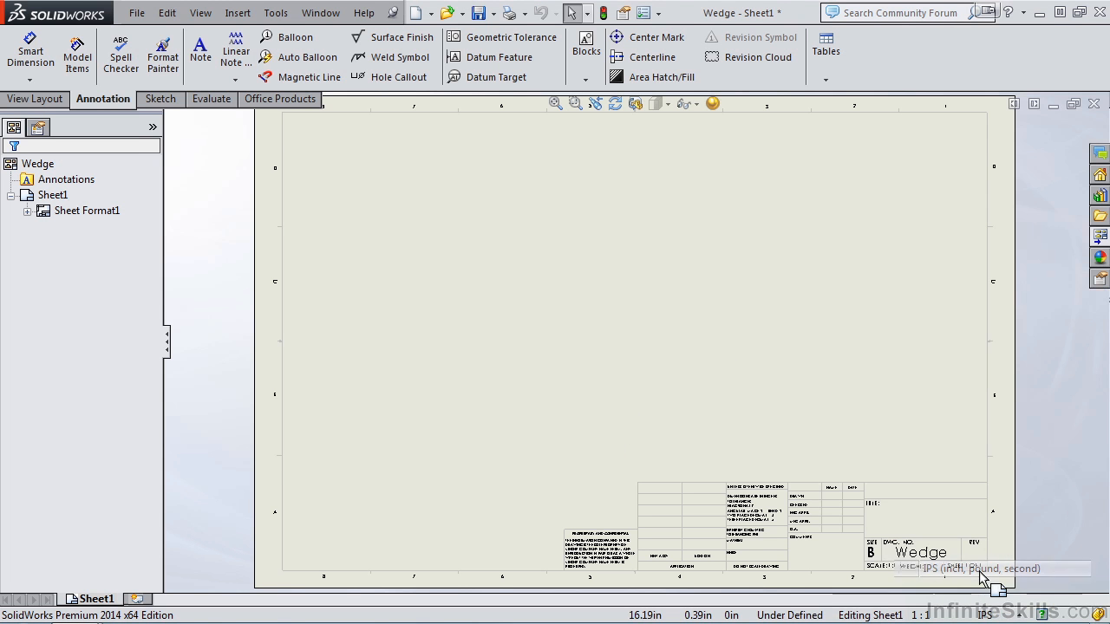
- Insert a model view of the Wedge part in front orientation in the lower-left area of the sheet
left_click(35, 99)
left_click(69, 73)
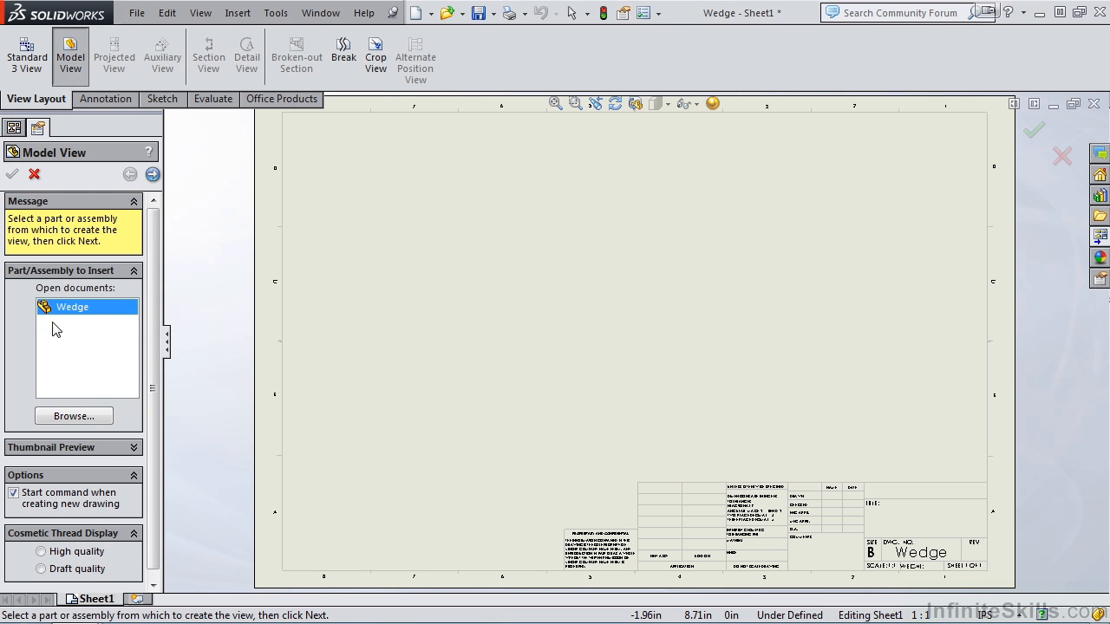
left_click(74, 417)
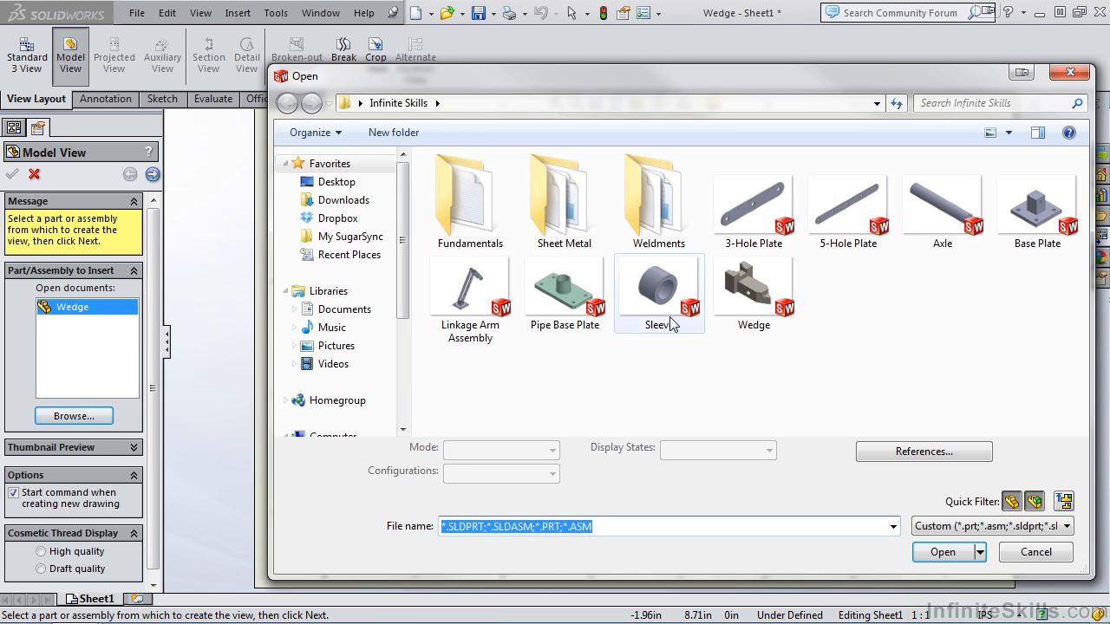
left_click(735, 295)
left_click(936, 553)
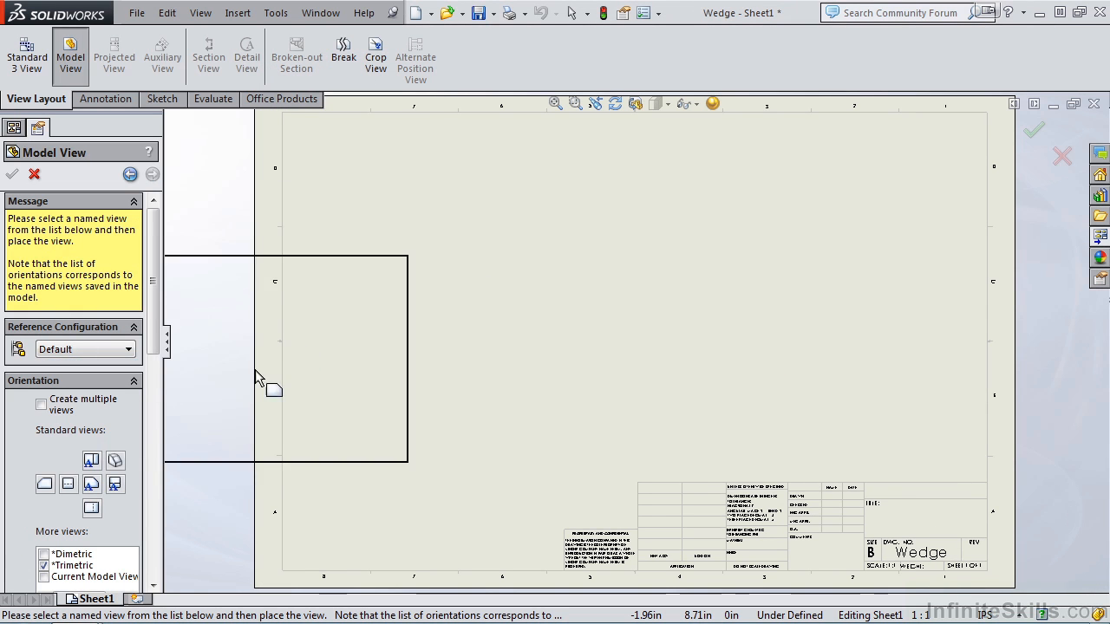
left_click(92, 483)
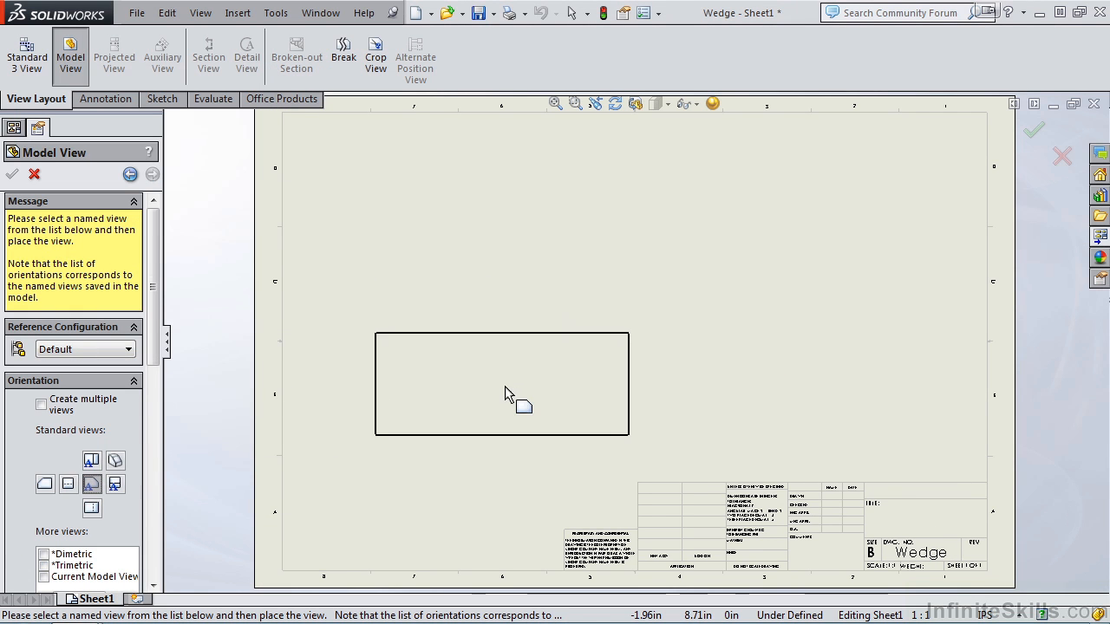
left_click(531, 390)
- Project a side view to the right of the front view and a top view above it
left_click(870, 389)
left_click(560, 176)
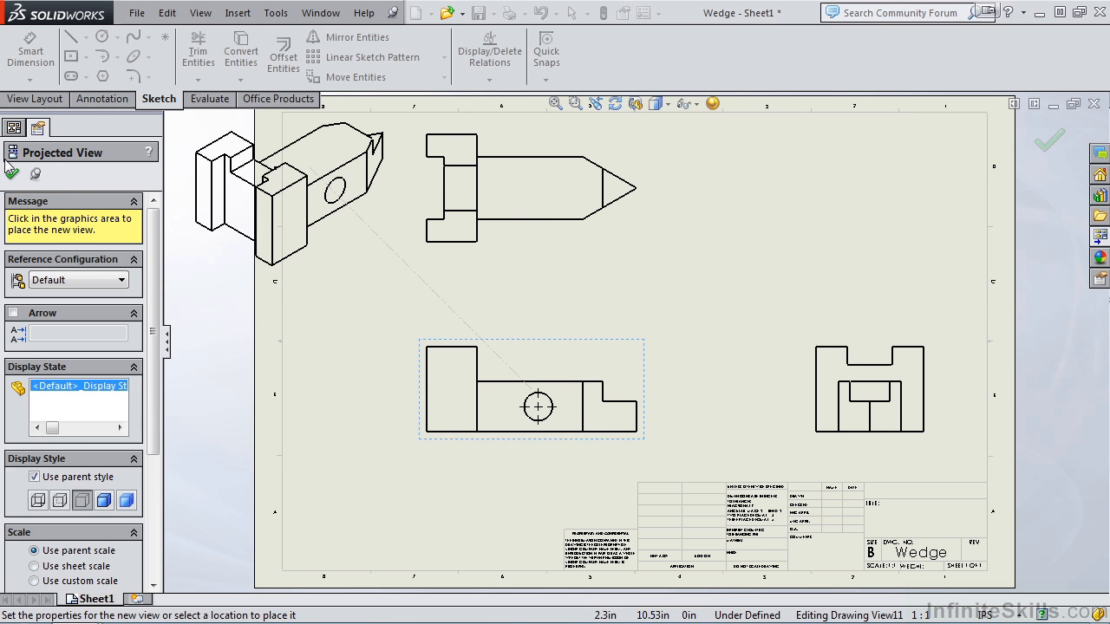
left_click(12, 174)
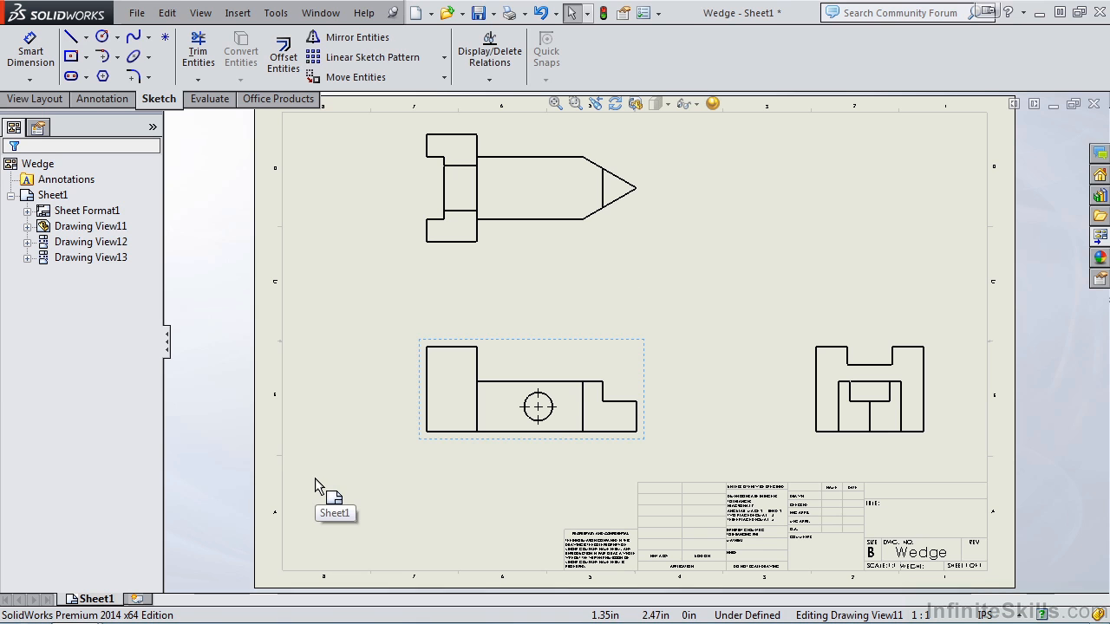
- Smart-dimension the inner vertical edge near the nose in the front view, using rapid dimensioning to place it beyond the right end
left_click(102, 100)
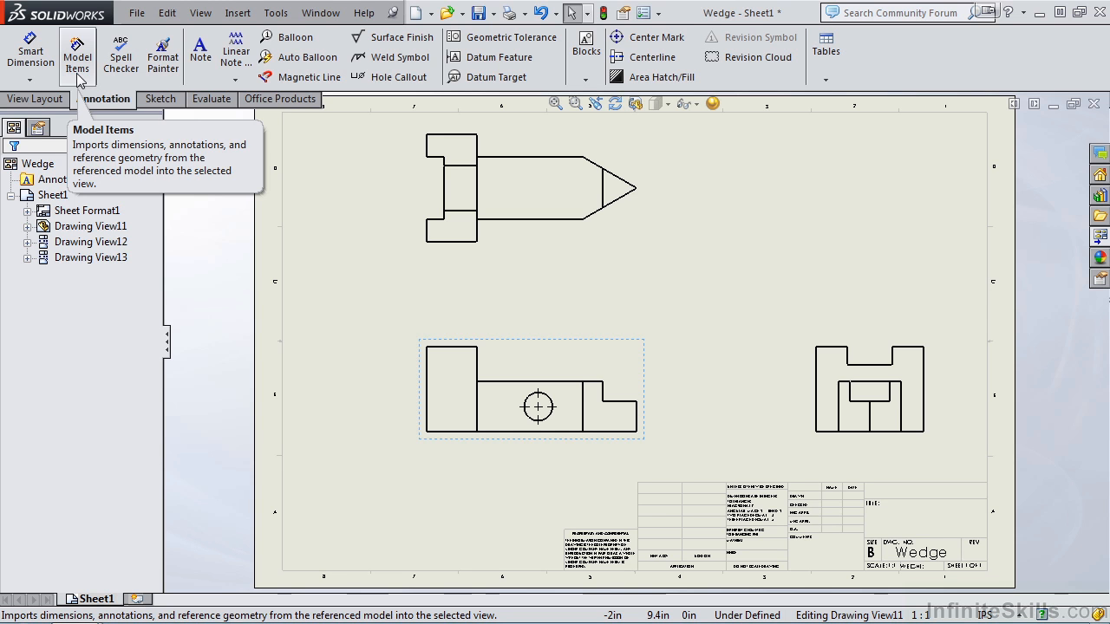
left_click(31, 82)
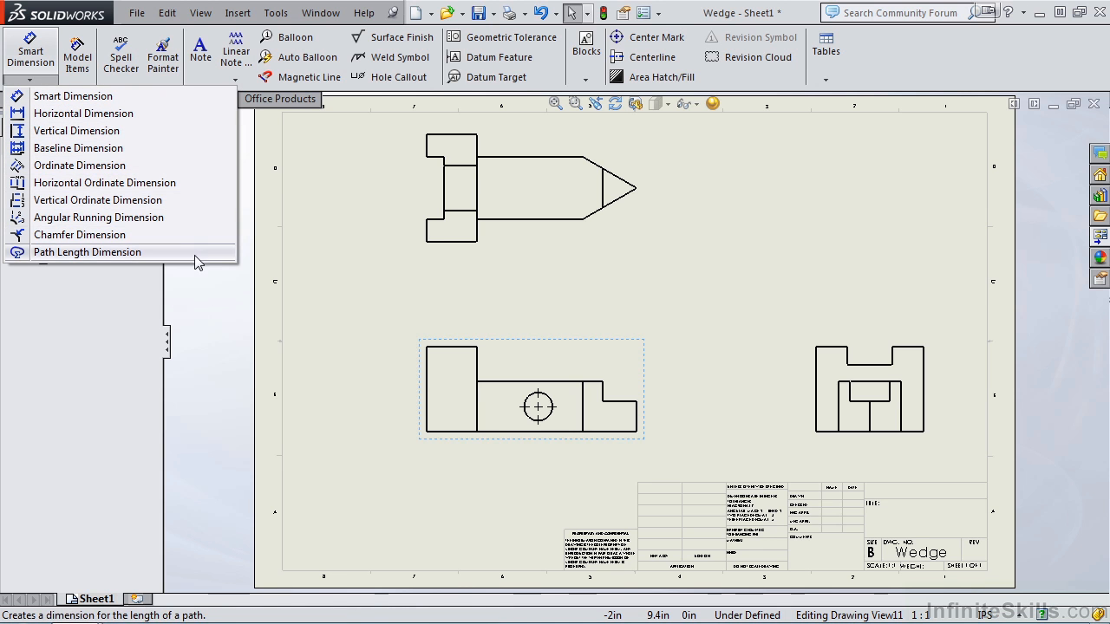
left_click(62, 97)
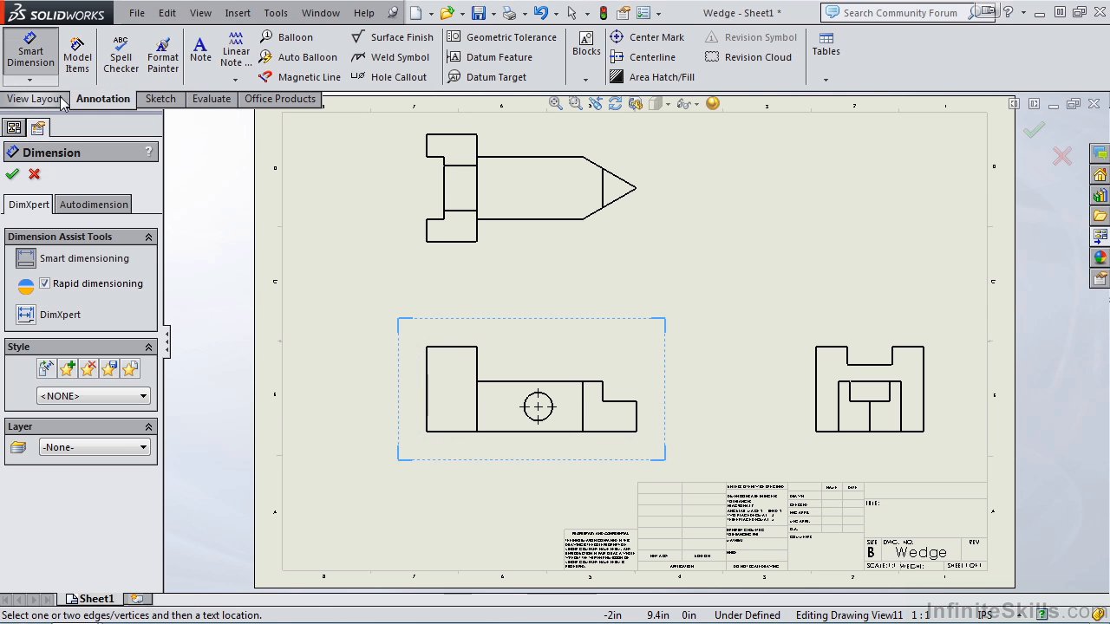
scroll(467, 425, "down", 4)
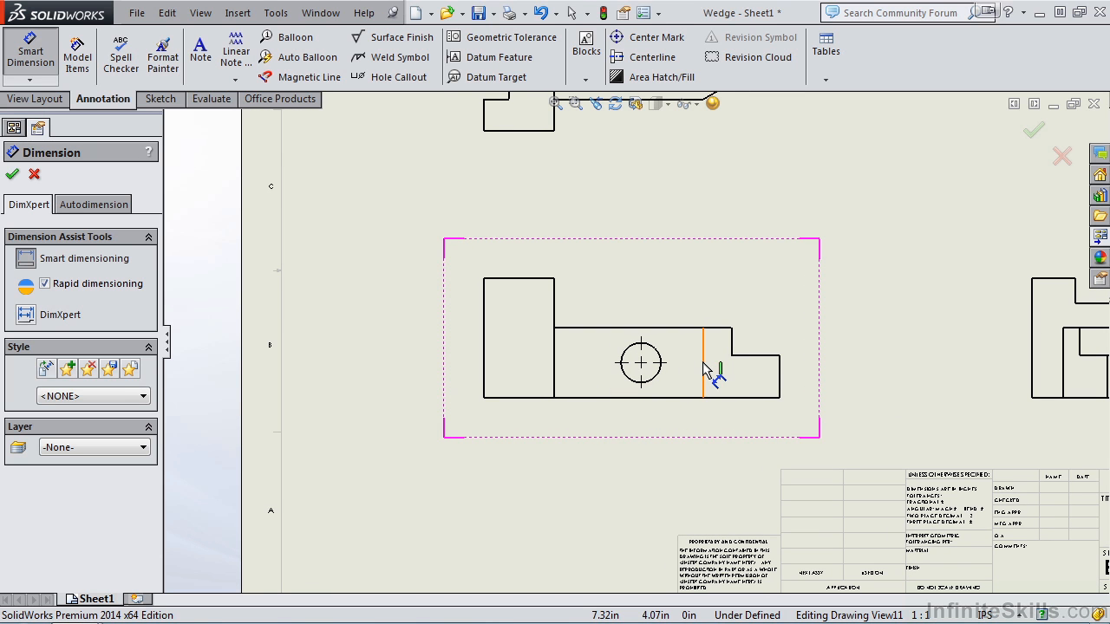
left_click(704, 370)
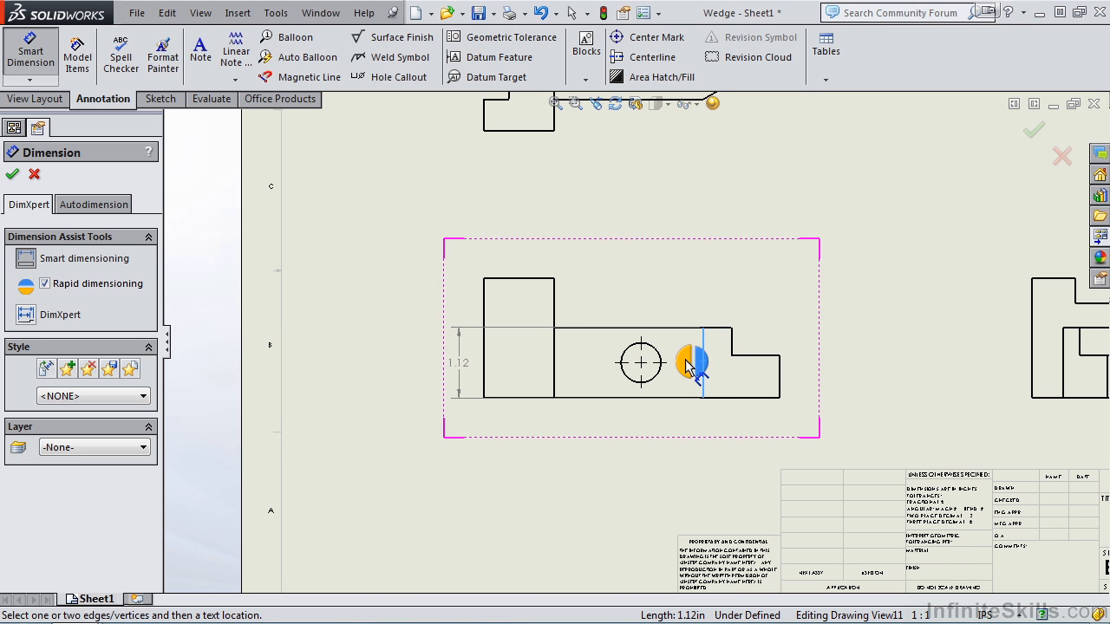
left_click(701, 364)
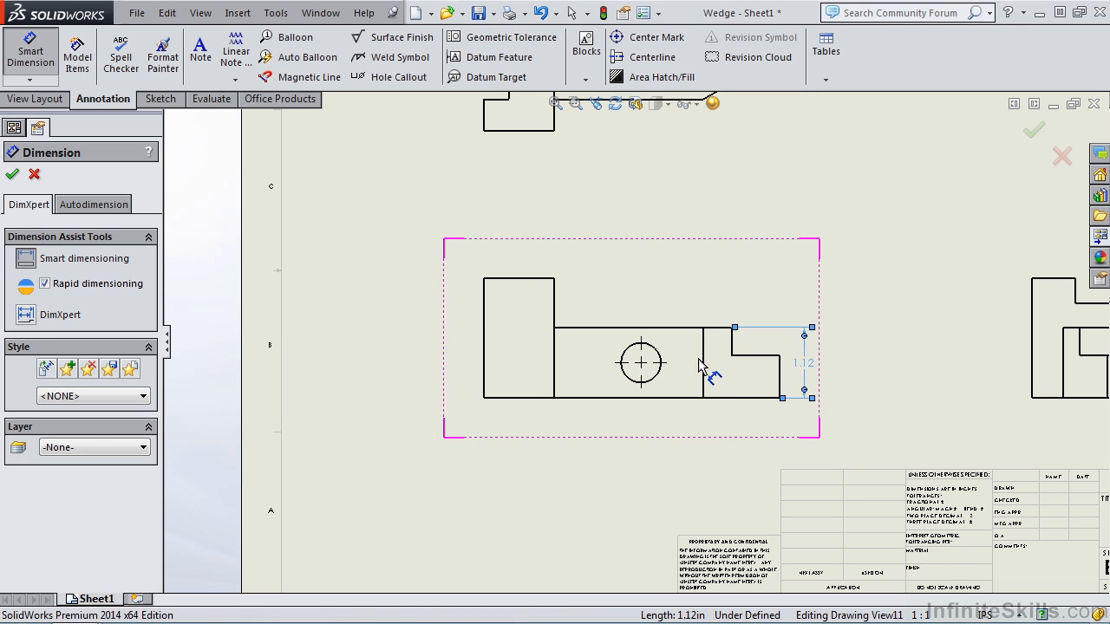
- Dimension the height of the nose's short end edge and the overall height of the left block in the front view
left_click(779, 380)
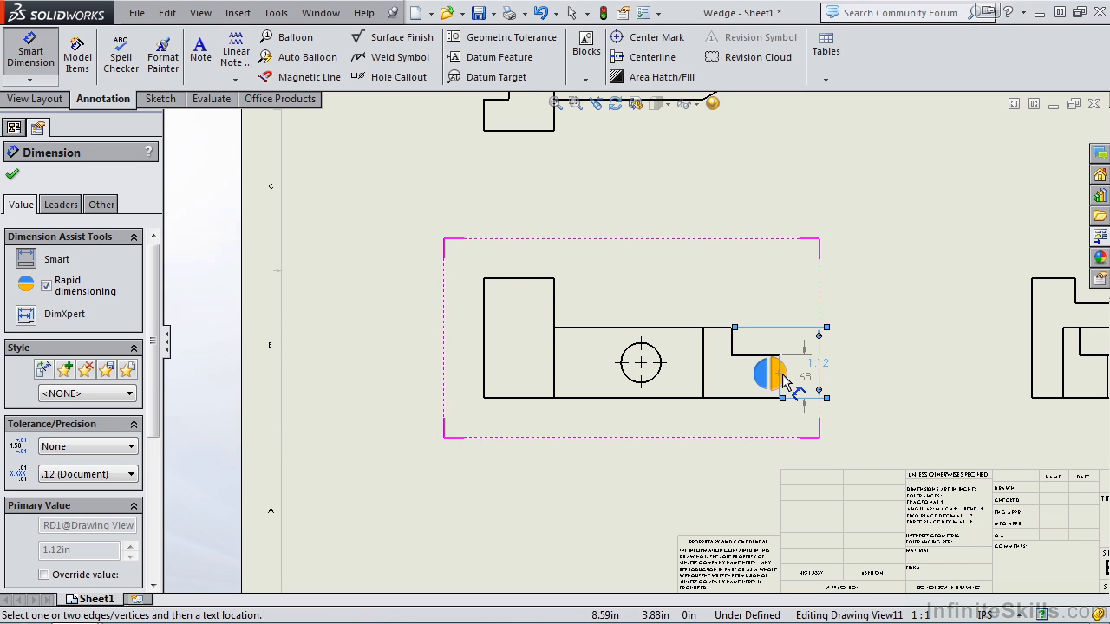
left_click(783, 379)
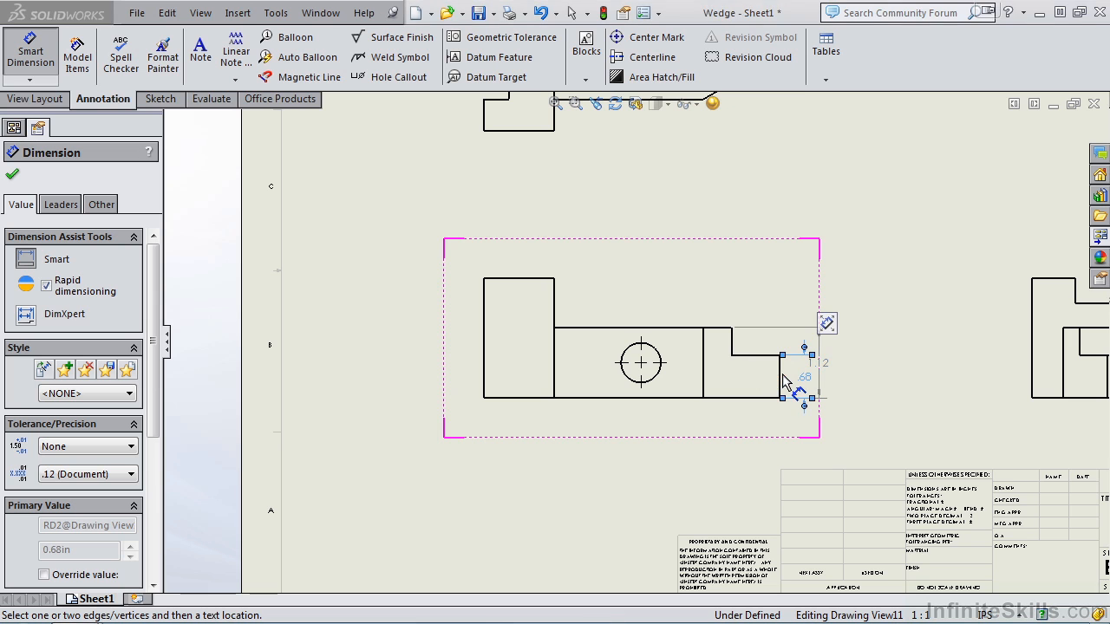
left_click(484, 343)
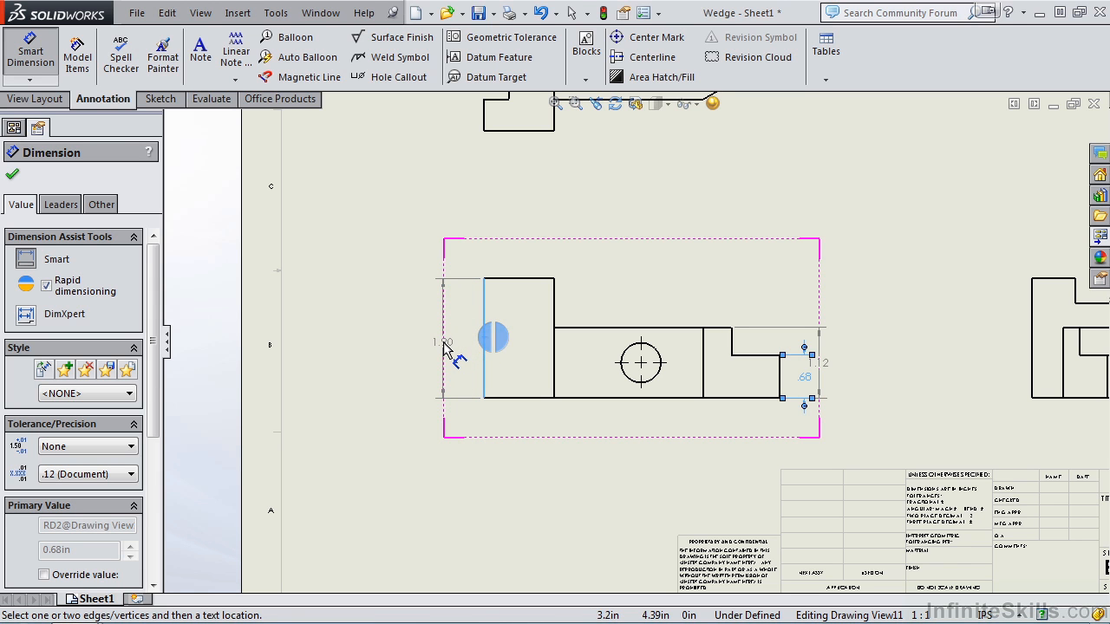
left_click(438, 349)
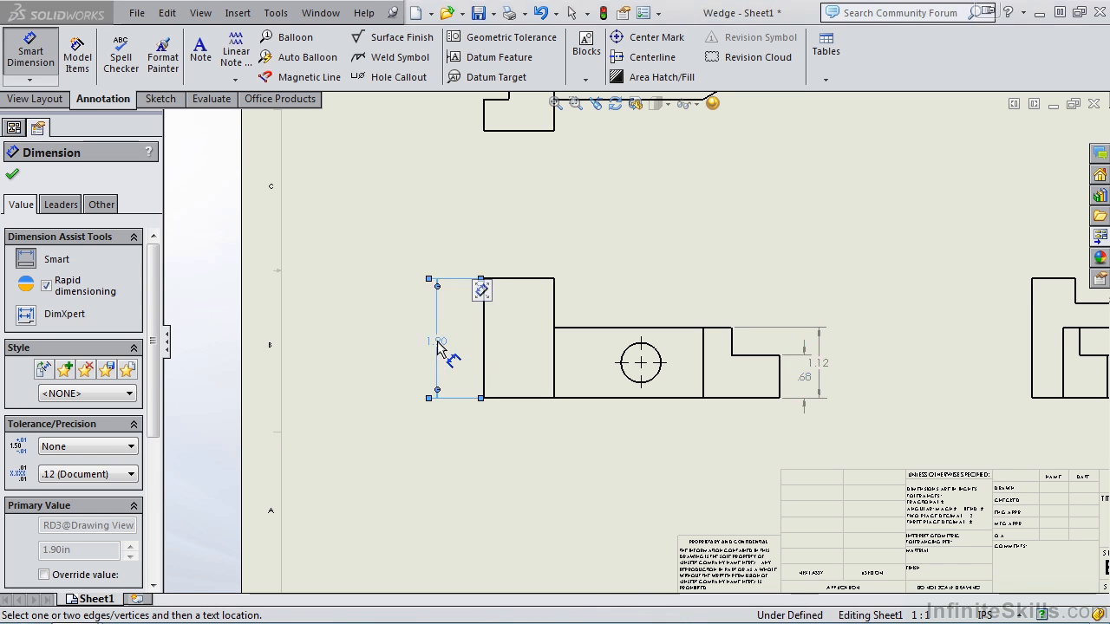
- Dimension the hole's diameter in the front view, placing it above and to the right of the hole
scroll(611, 422, "down", 3)
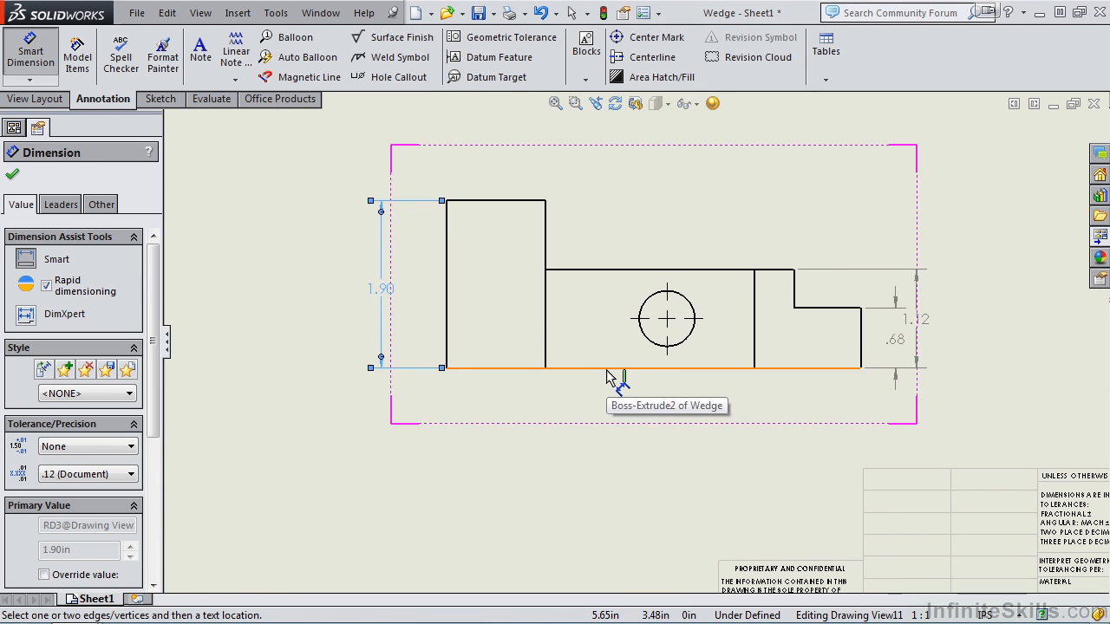
left_click(690, 306)
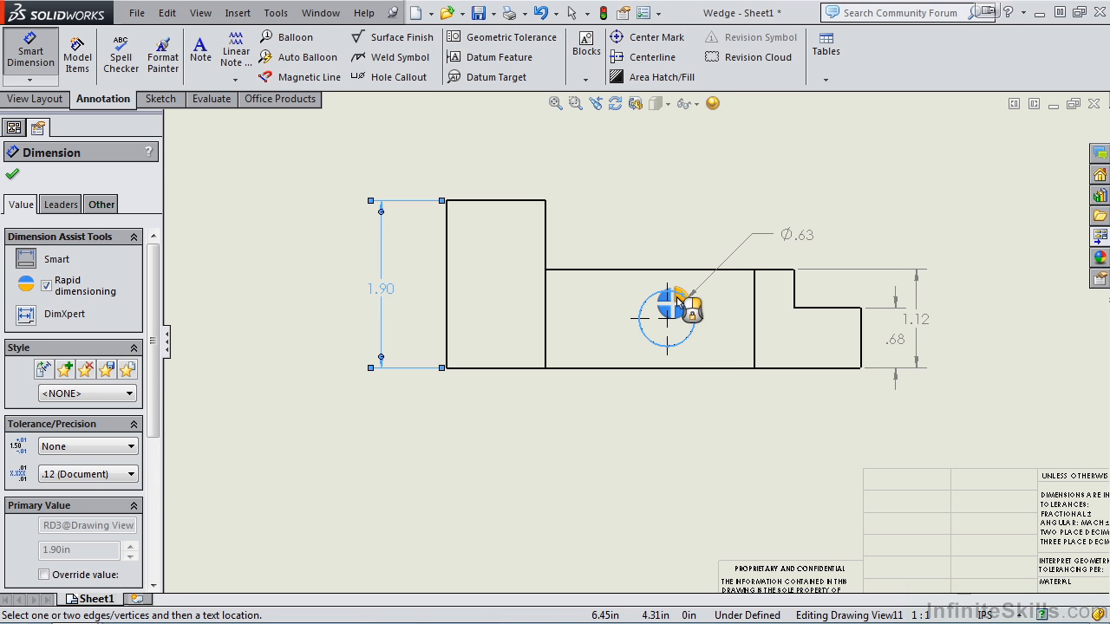
left_click(679, 299)
- Dimension the horizontal distance from the lower taper corner to the tip in the top view, placing it below the view
scroll(705, 222, "up", 3)
scroll(716, 245, "down", 5)
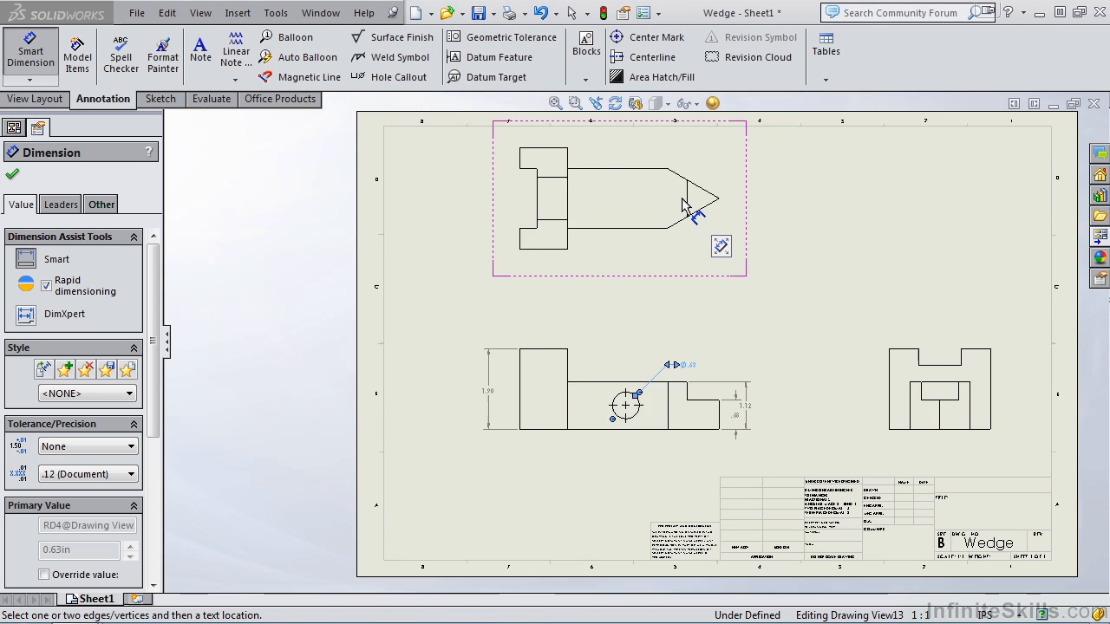
scroll(645, 276, "down", 1)
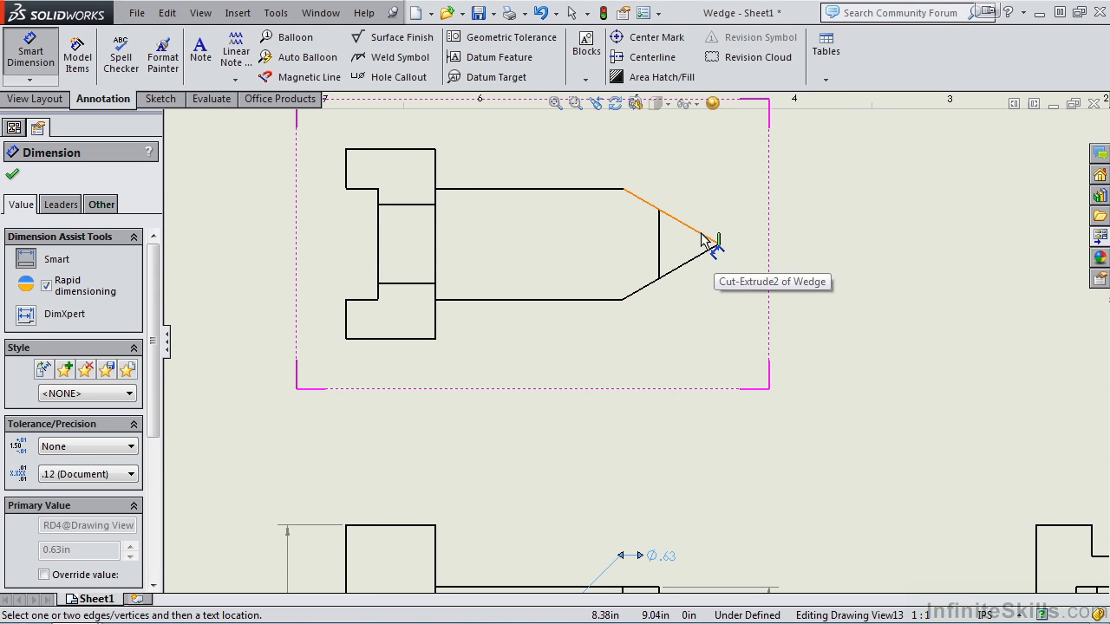
left_click(623, 300)
left_click(718, 245)
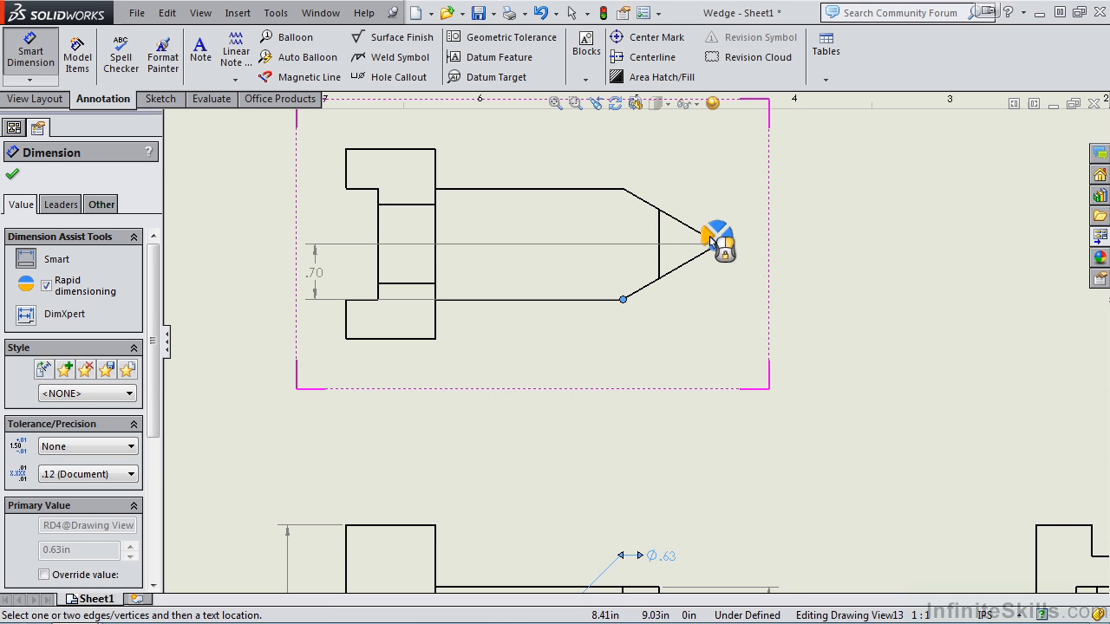
left_click(727, 239)
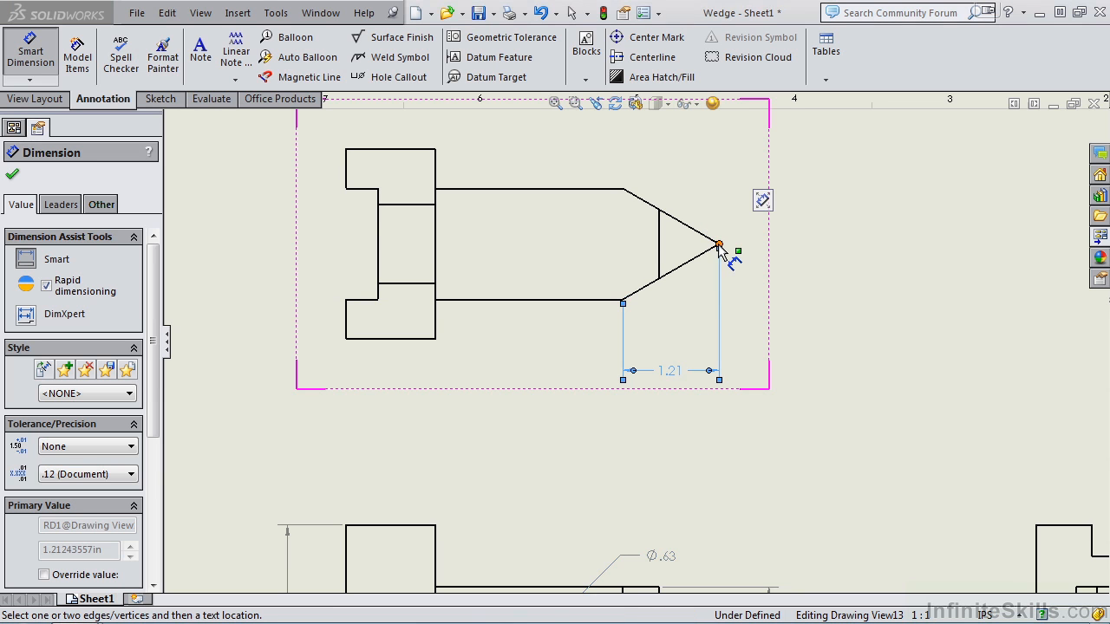
- Dimension the lower slanted edge's aligned length and move the horizontal tip dimension above the top view, with its extension line at the upper corner
left_click(679, 276)
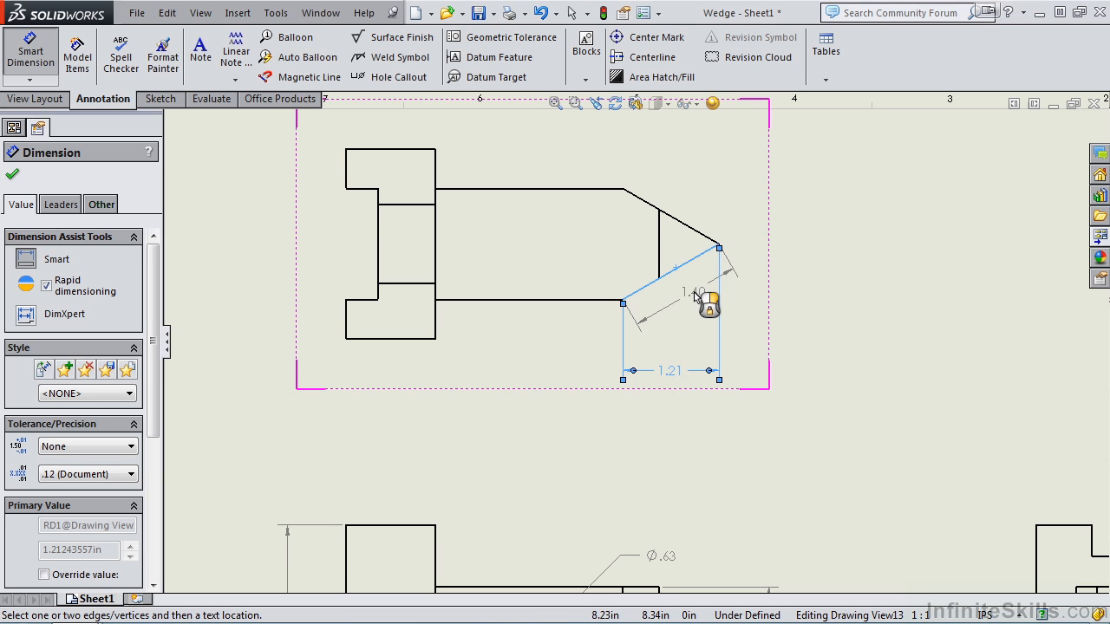
left_click(693, 296)
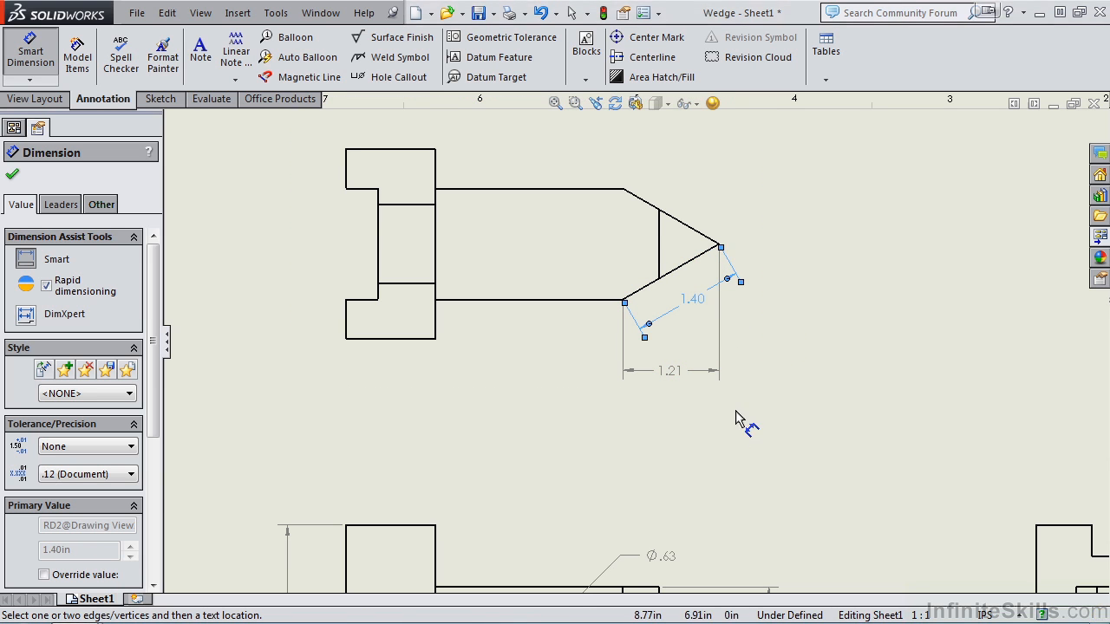
left_click_drag(685, 378, 670, 156)
mouse_move(623, 296)
left_mouse_down()
mouse_move(623, 190)
mouse_move(656, 222)
mouse_move(661, 271)
left_mouse_up()
- Move the 1.12 height dimension farther out from the front view's right end, beyond the .68 dimension, and finish dimensioning
scroll(624, 191, "up", 2)
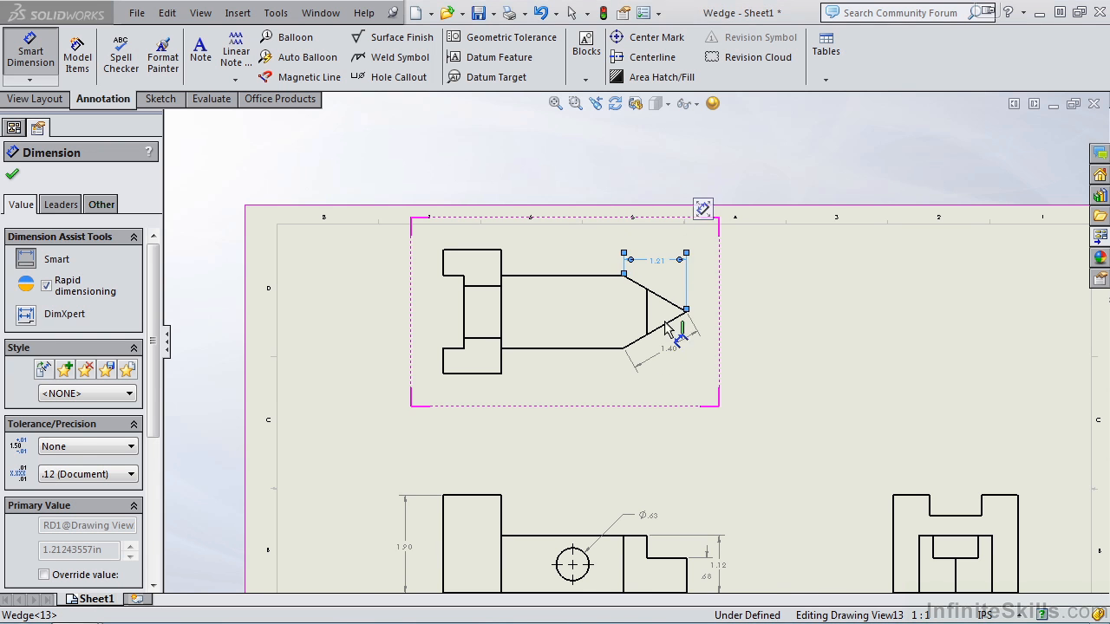
scroll(615, 408, "up", 1)
scroll(614, 434, "up", 2)
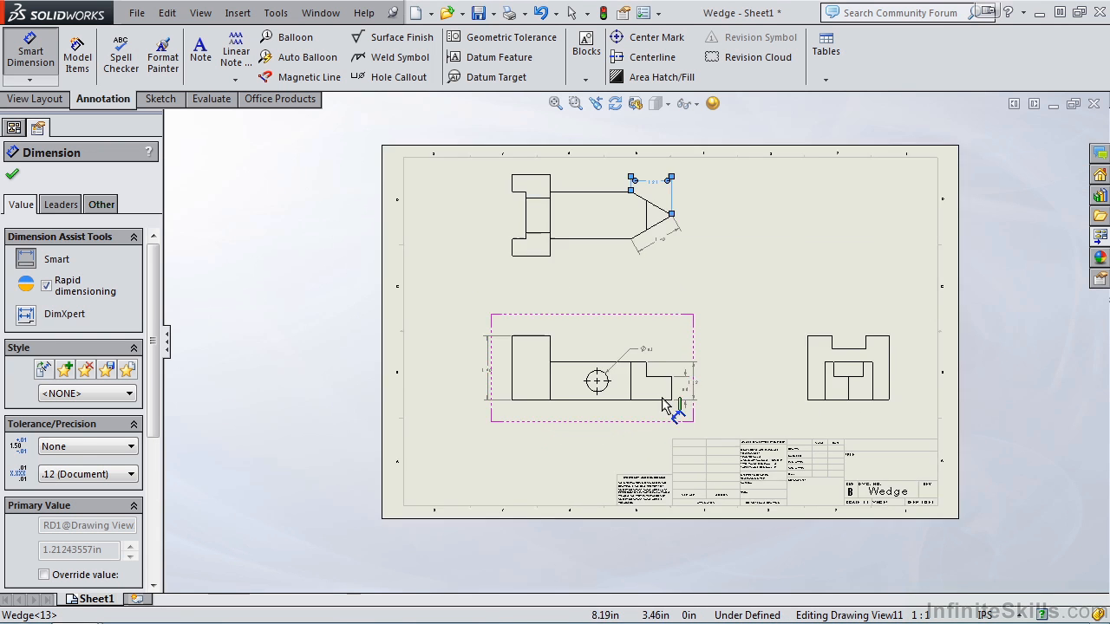
scroll(664, 422, "down", 5)
left_click_drag(738, 323, 788, 326)
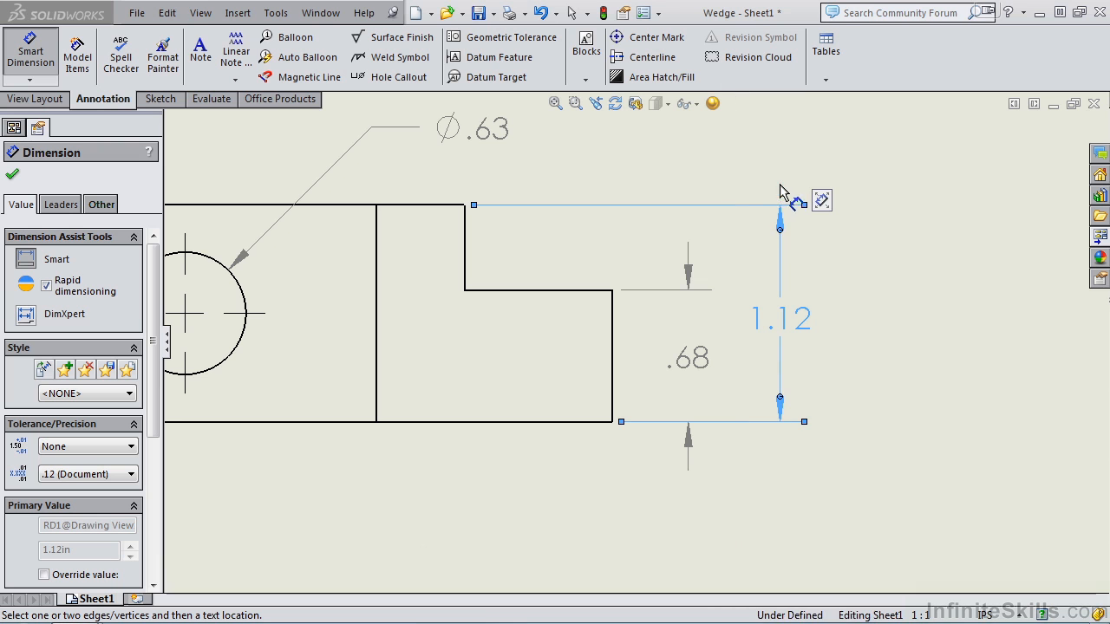
left_click_drag(154, 271, 149, 413)
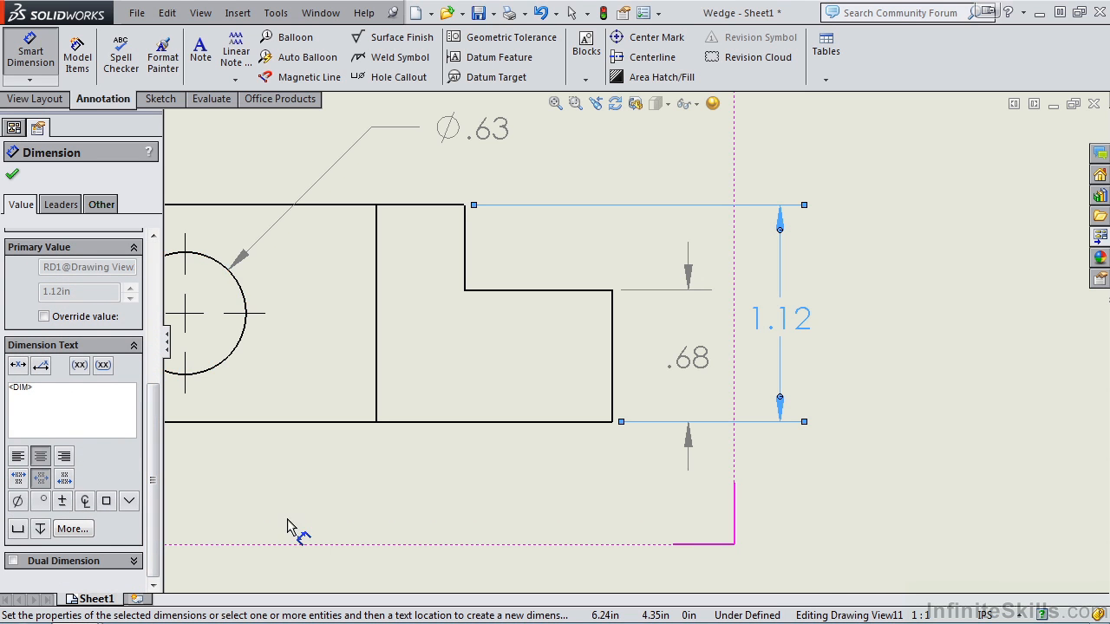
left_click(13, 175)
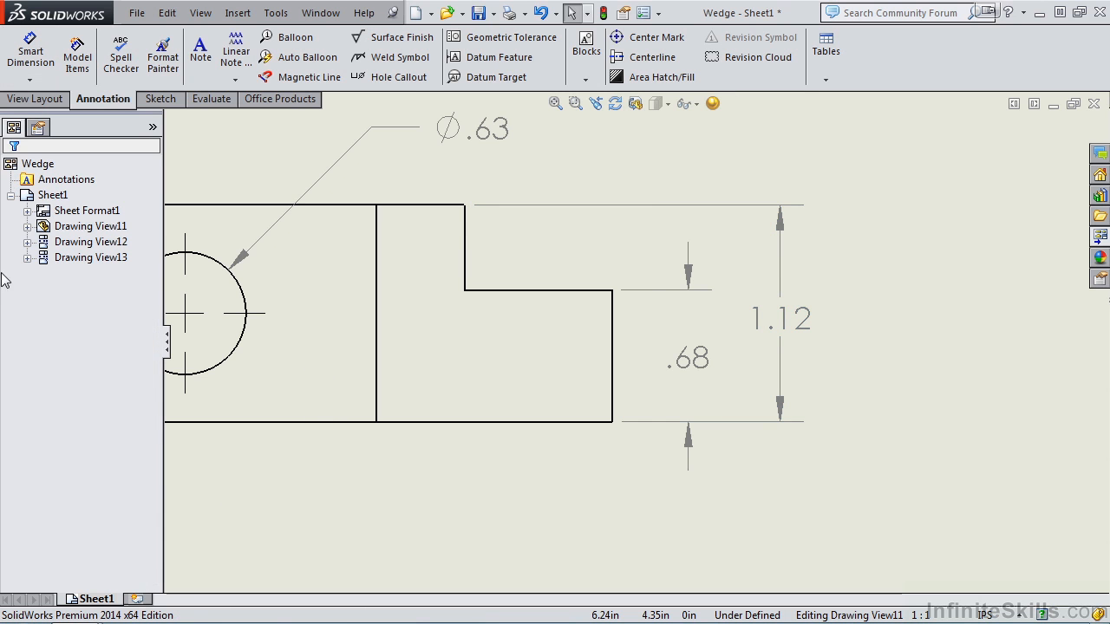
key("f")
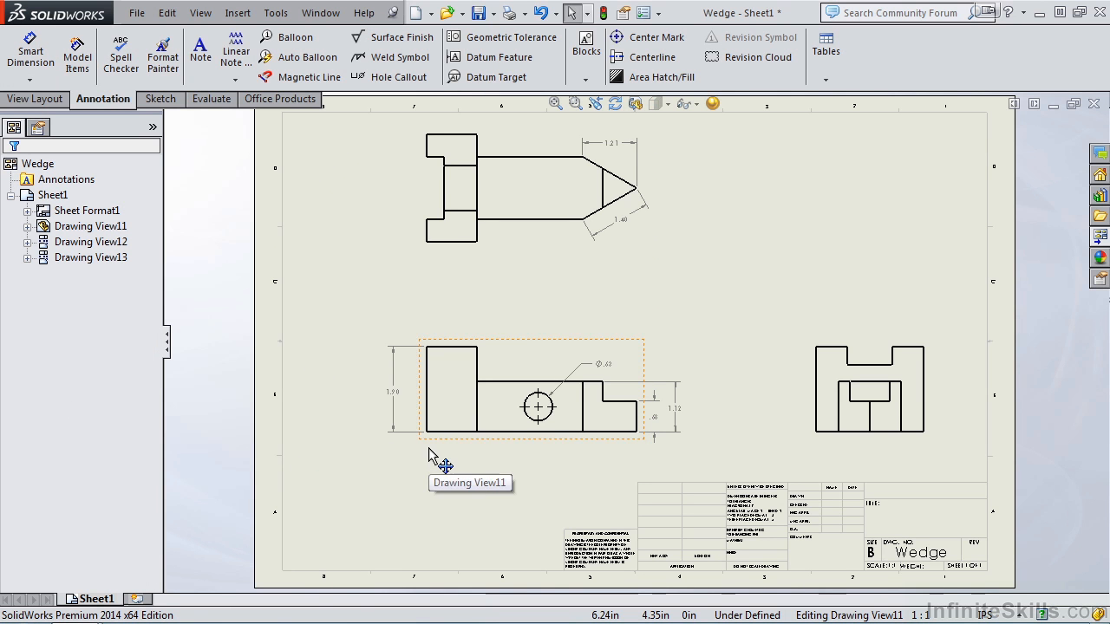